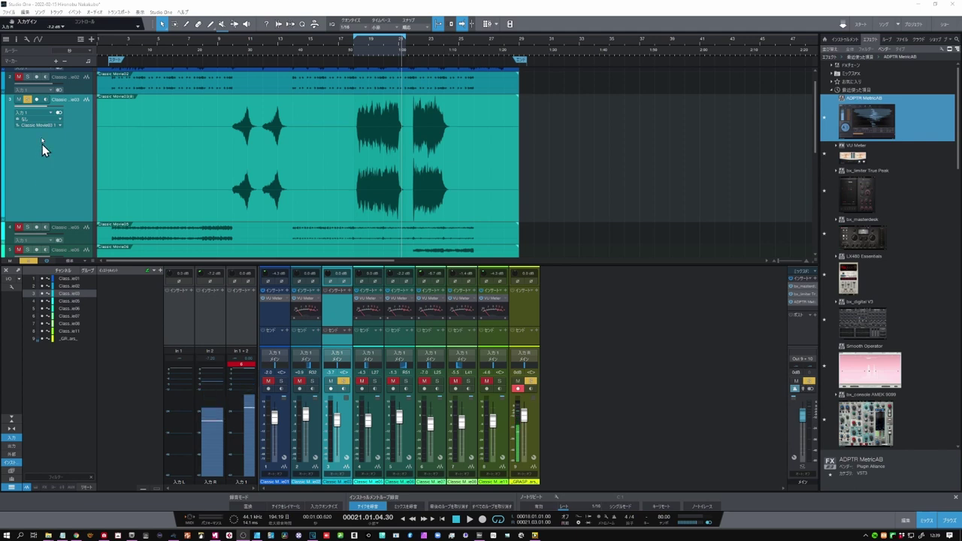
Step: Set the song's resolution to 32 Bit Float in the song settings
{"action": "left_click", "coordinate": [39, 12]}
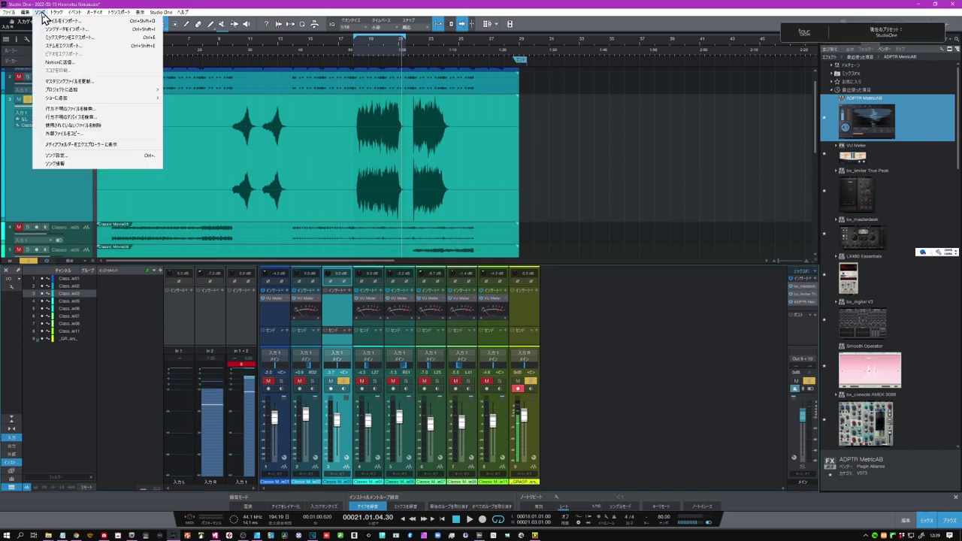
{"action": "left_click", "coordinate": [56, 156]}
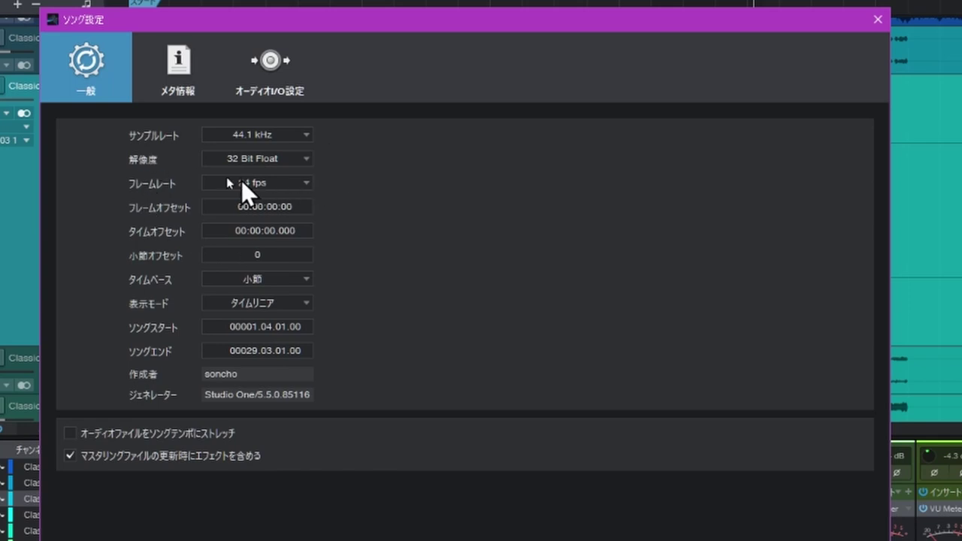
{"action": "left_click", "coordinate": [290, 160]}
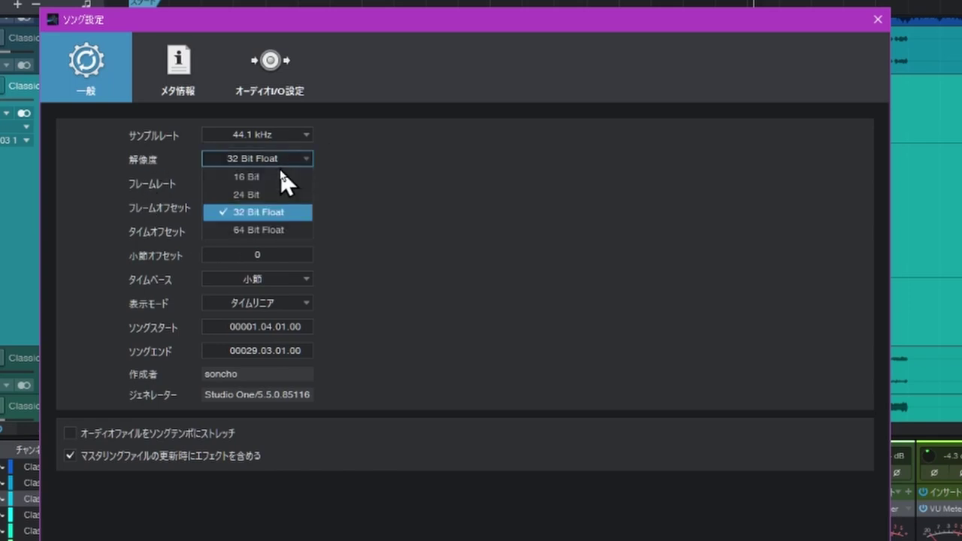
{"action": "left_click", "coordinate": [272, 217]}
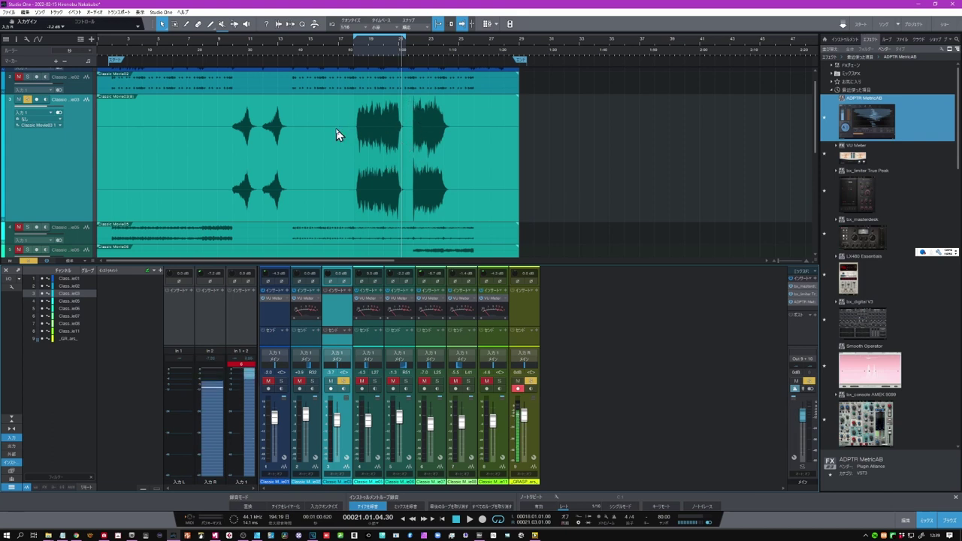
Step: Raise the gain of the Classic Movie03 event on track 3 until its waveform overdrives, and bounce the event
{"action": "left_click_drag", "start_coordinate": [308, 96], "coordinate": [311, 80]}
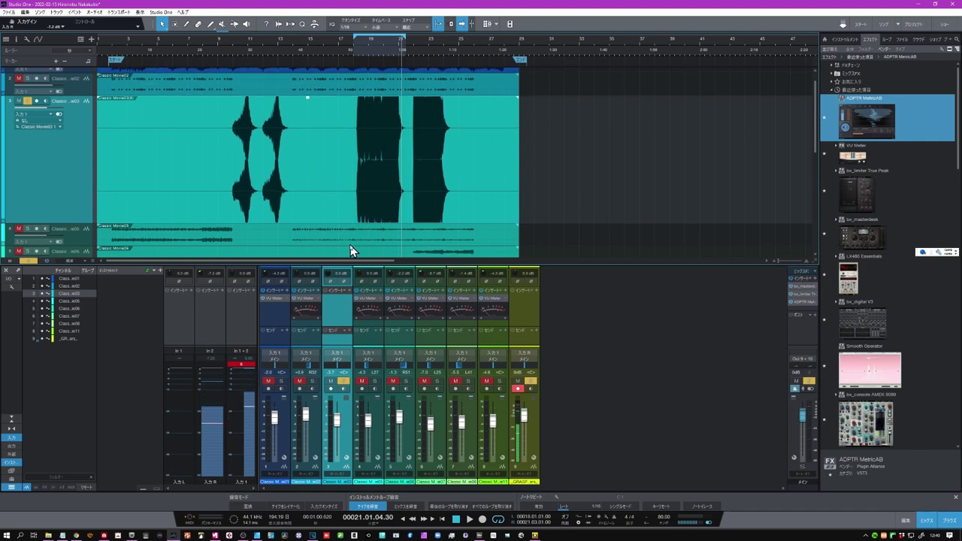
{"action": "scroll", "coordinate": [307, 200], "scroll_direction": "up", "scroll_amount": 1}
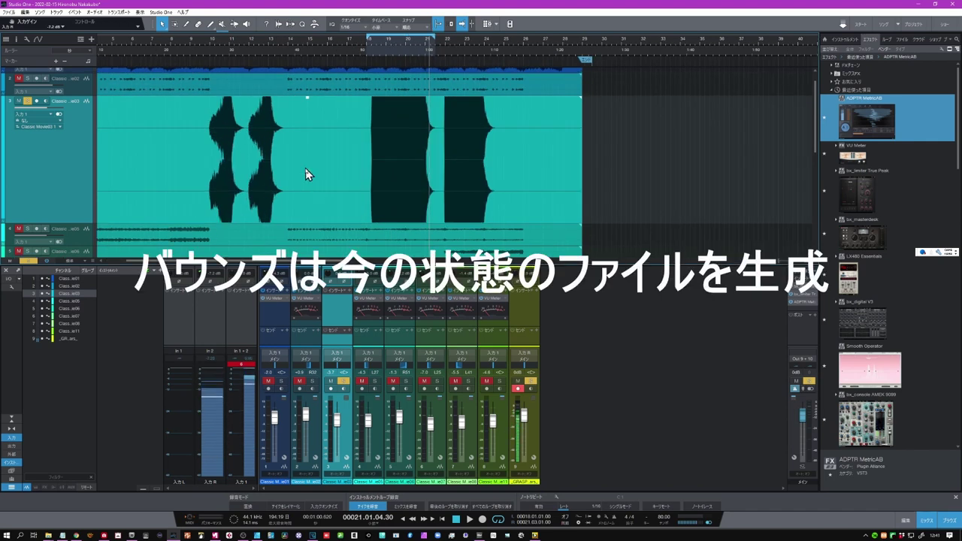
{"action": "right_click", "coordinate": [305, 169]}
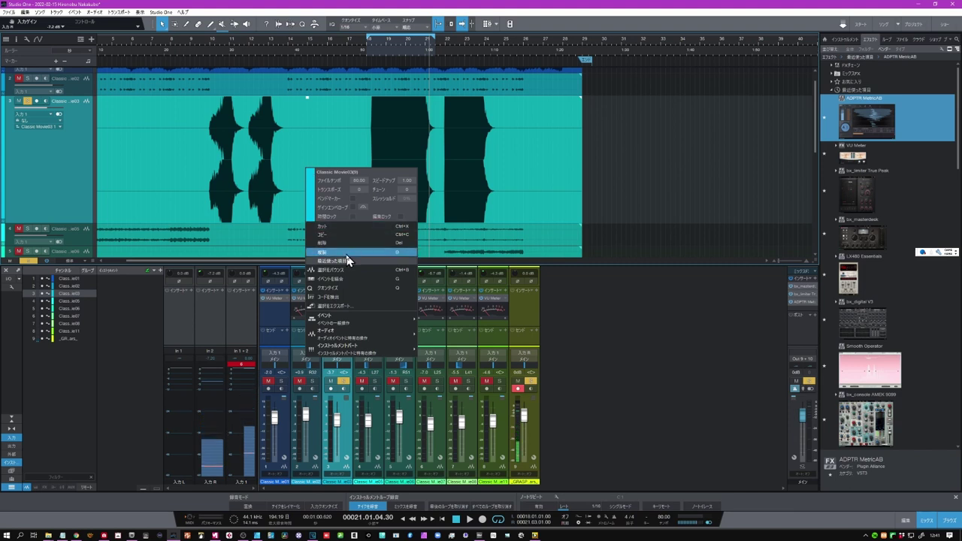
{"action": "left_click", "coordinate": [348, 277]}
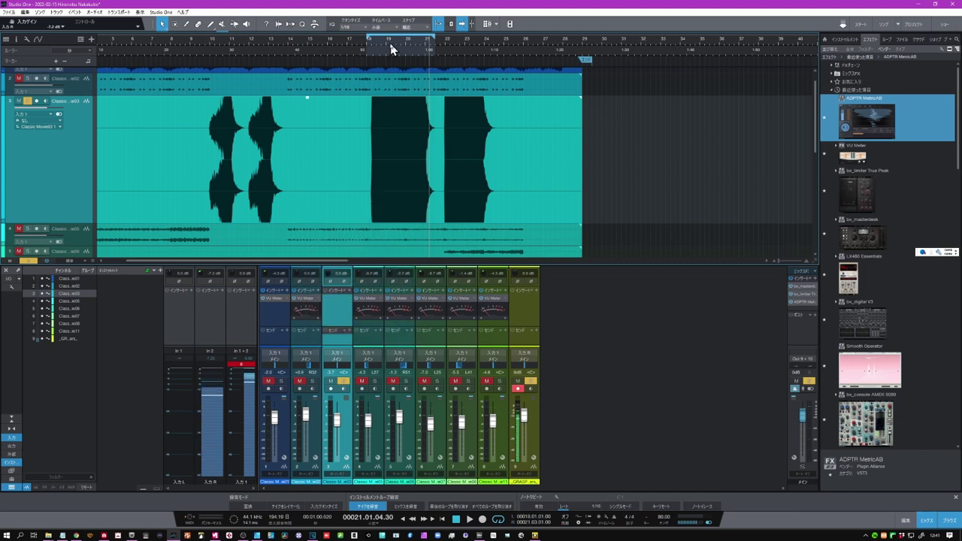
Step: Inspect the bounced waveform on track 3, lower the event's gain and bring the track's fader down to -7.9 dB
{"action": "left_click_drag", "start_coordinate": [389, 44], "coordinate": [423, 113]}
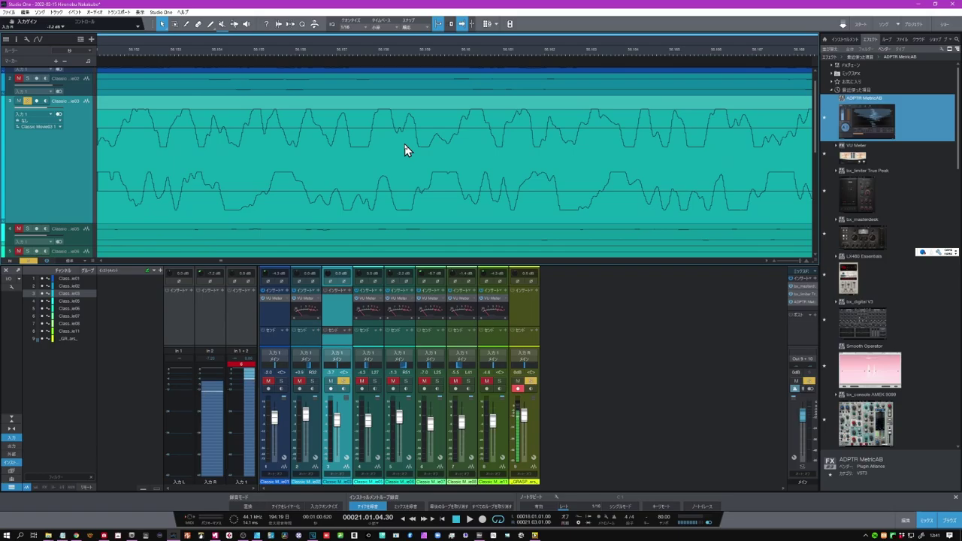
{"action": "left_click_drag", "start_coordinate": [396, 54], "coordinate": [393, 0]}
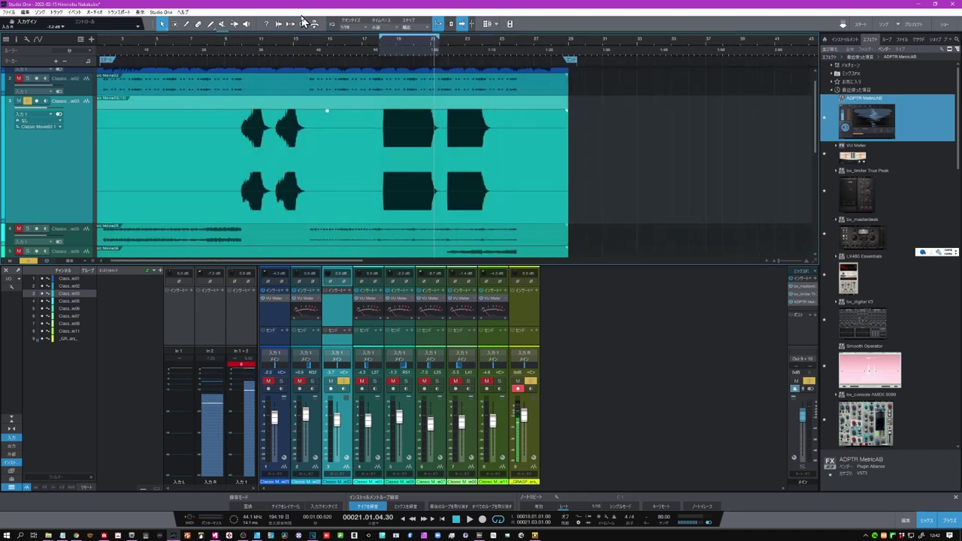
{"action": "left_click_drag", "start_coordinate": [328, 114], "coordinate": [327, 118]}
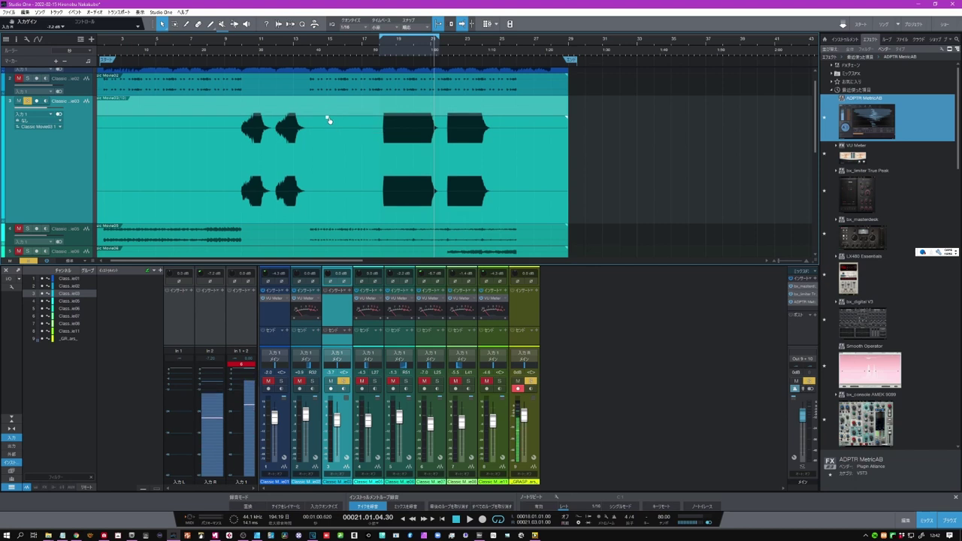
{"action": "left_click_drag", "start_coordinate": [336, 415], "coordinate": [338, 430]}
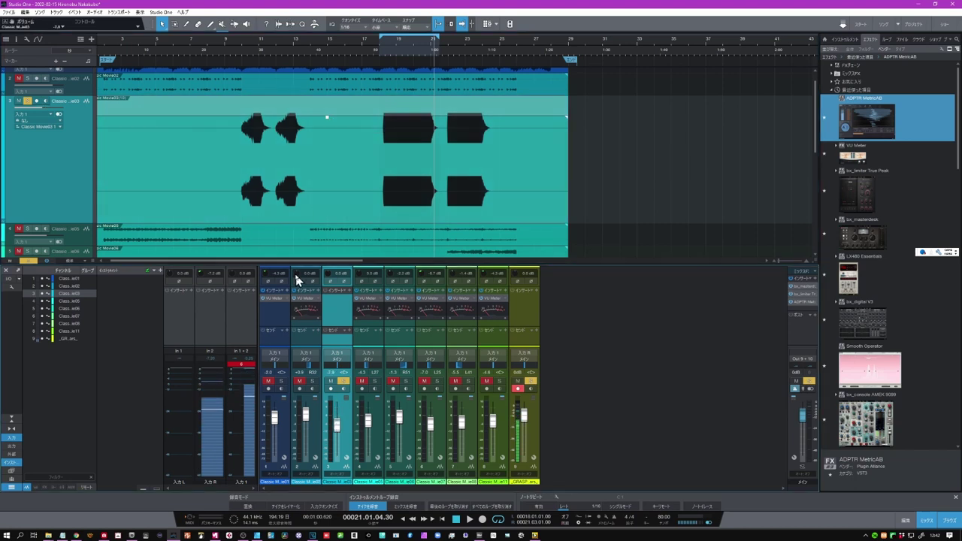
Step: Bounce the event on track 3 again and examine the shape of its waveform peaks around bars 18 to 21
{"action": "right_click", "coordinate": [320, 163]}
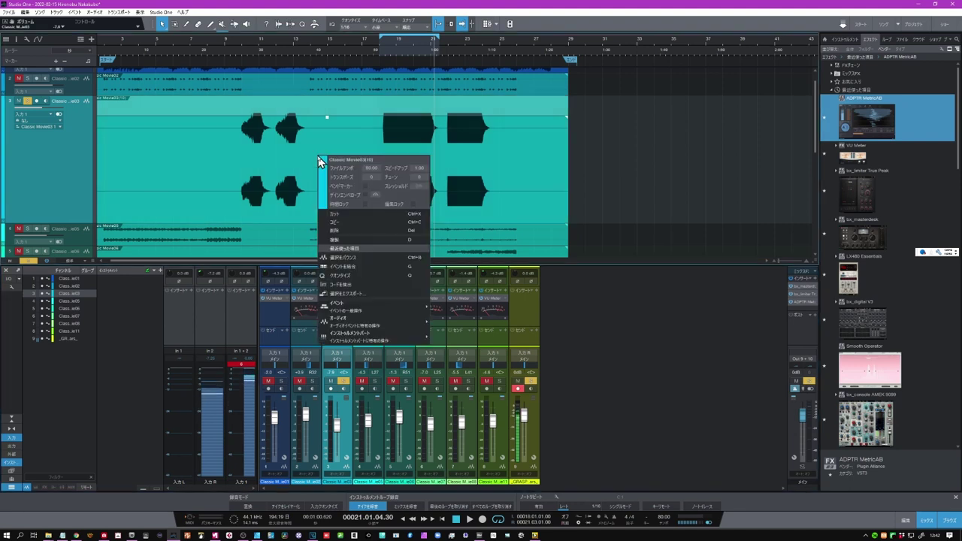
{"action": "left_click", "coordinate": [357, 258]}
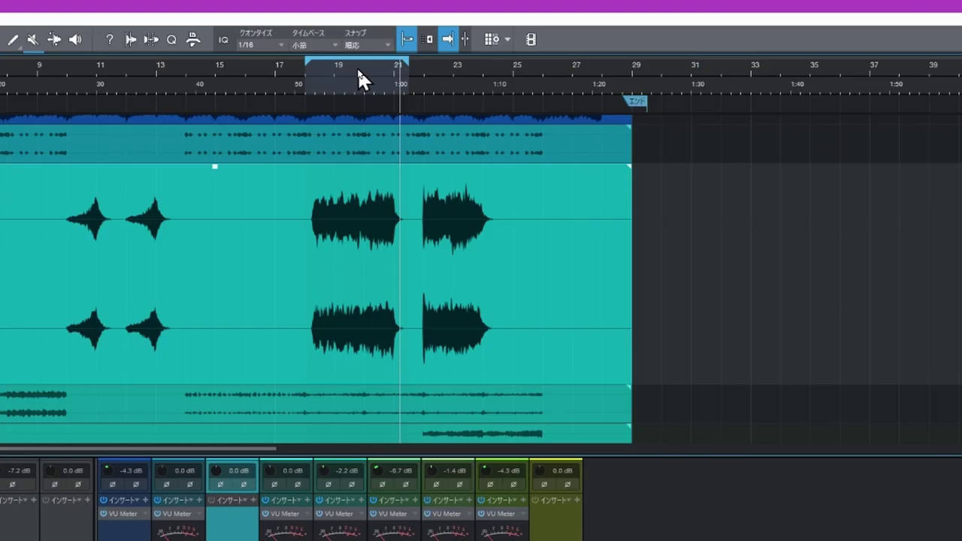
{"action": "left_click_drag", "start_coordinate": [357, 69], "coordinate": [352, 166]}
{"action": "scroll", "coordinate": [356, 199], "scroll_direction": "up", "scroll_amount": 10}
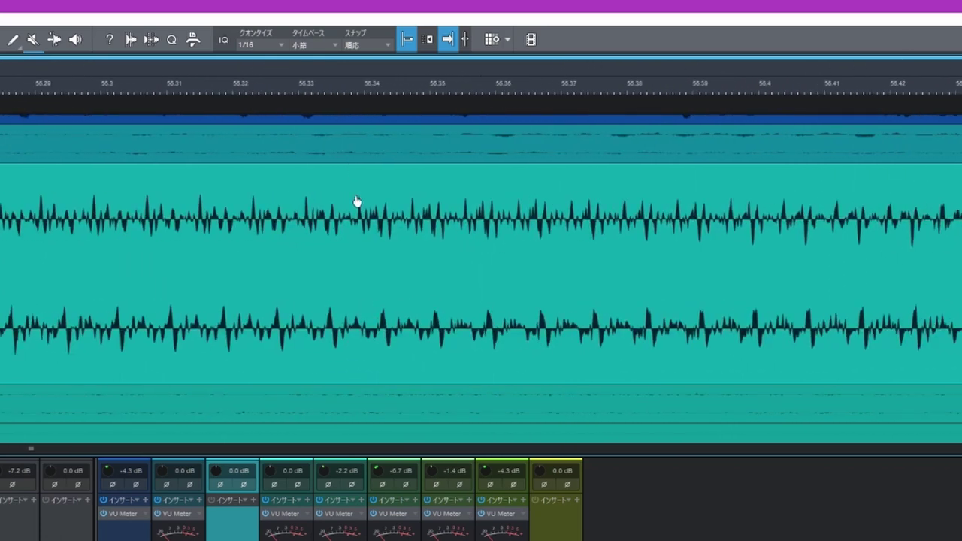
{"action": "scroll", "coordinate": [361, 219], "scroll_direction": "up", "scroll_amount": 5}
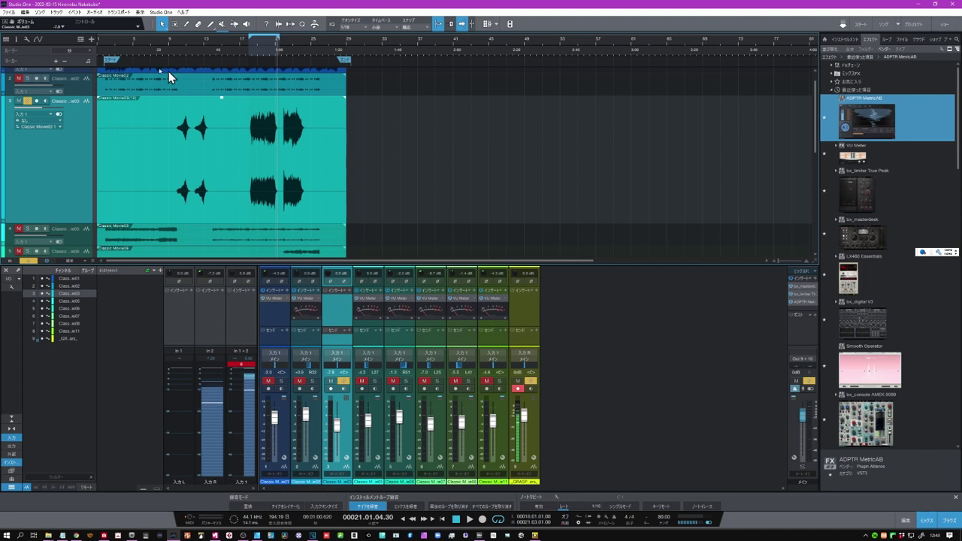
Step: Check the resolution in the song settings and accept the settings
{"action": "left_click", "coordinate": [41, 13]}
{"action": "left_click", "coordinate": [83, 162]}
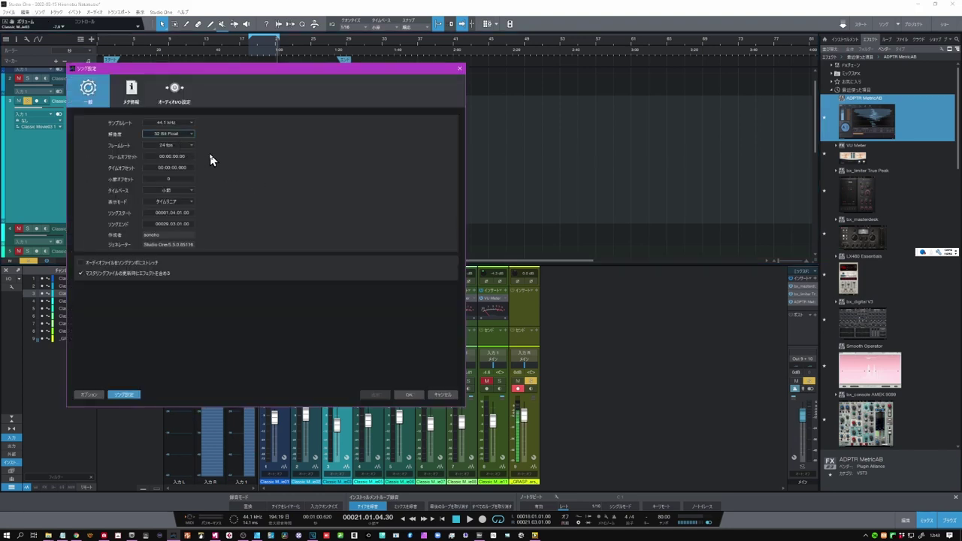
{"action": "left_click", "coordinate": [409, 395]}
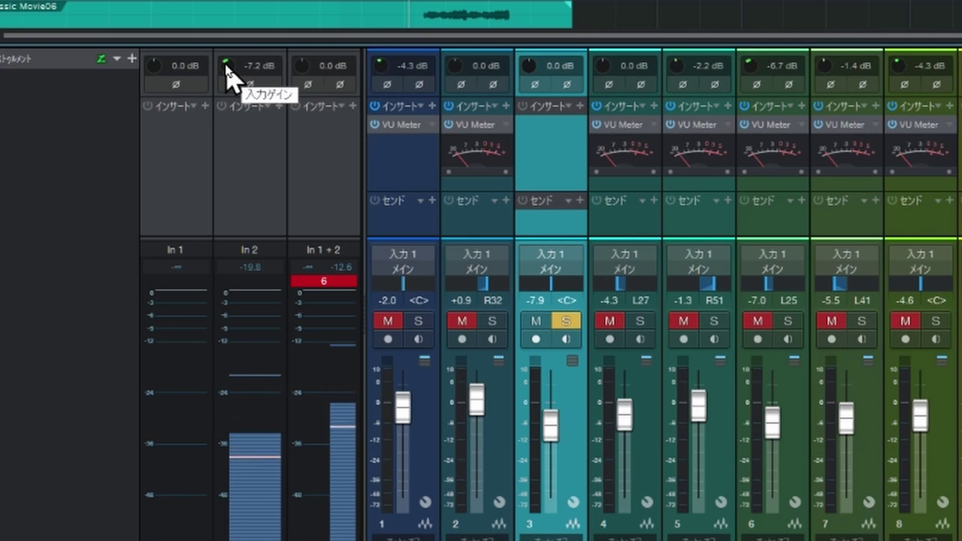
Step: Raise the In 2 input gain to +23.0 dB and record an overdriven take on track 9 from the right input
{"action": "left_click_drag", "start_coordinate": [226, 65], "coordinate": [266, 3]}
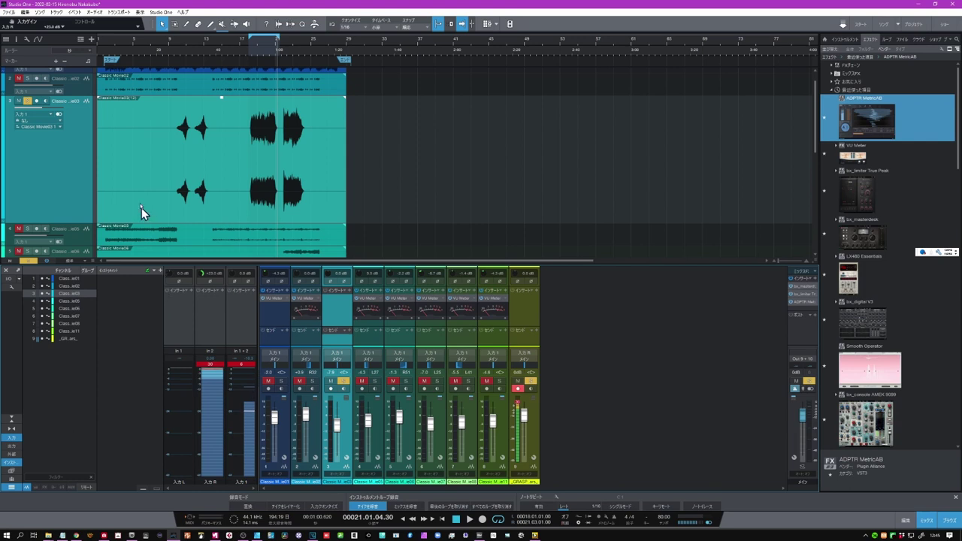
{"action": "scroll", "coordinate": [143, 209], "scroll_direction": "down", "scroll_amount": 5}
{"action": "scroll", "coordinate": [150, 210], "scroll_direction": "down", "scroll_amount": 4}
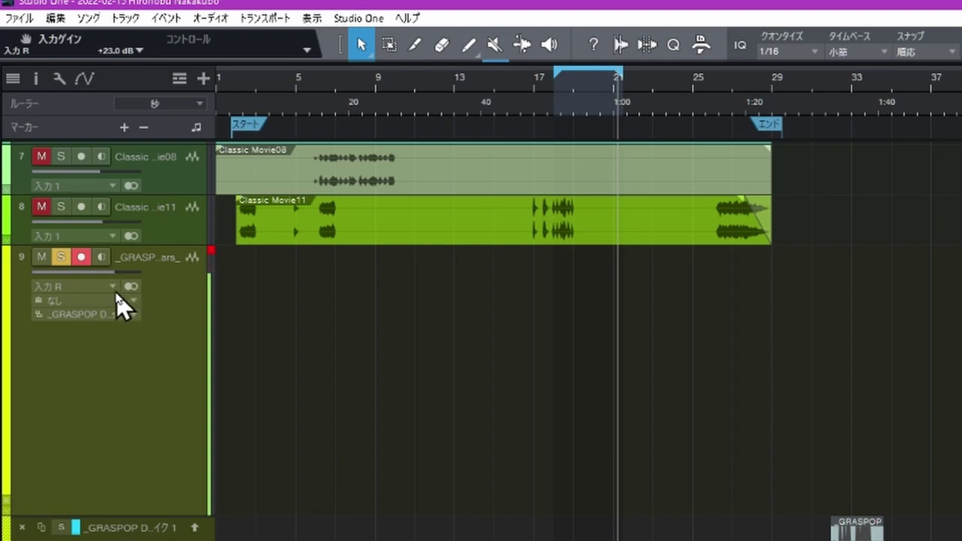
{"action": "left_click", "coordinate": [115, 288]}
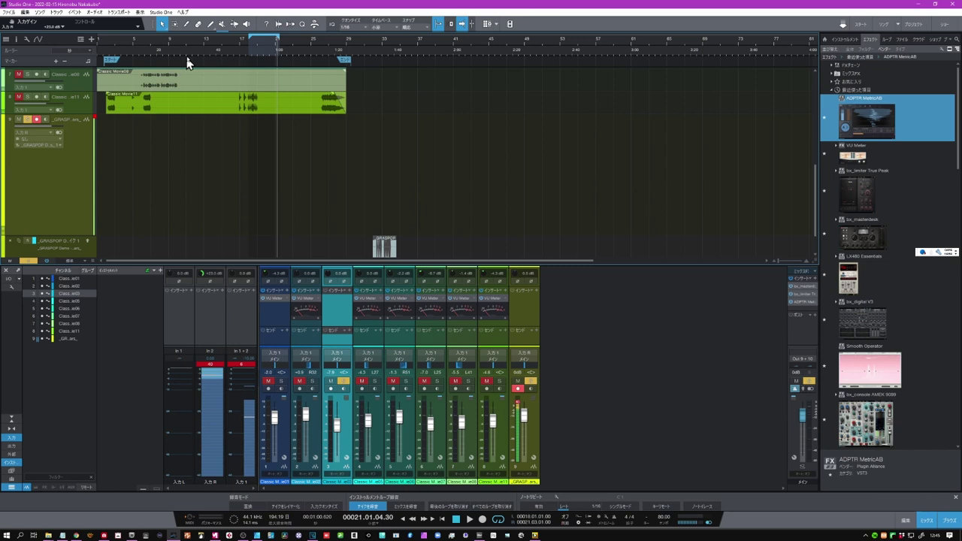
{"action": "left_click", "coordinate": [218, 47]}
{"action": "left_click", "coordinate": [482, 518]}
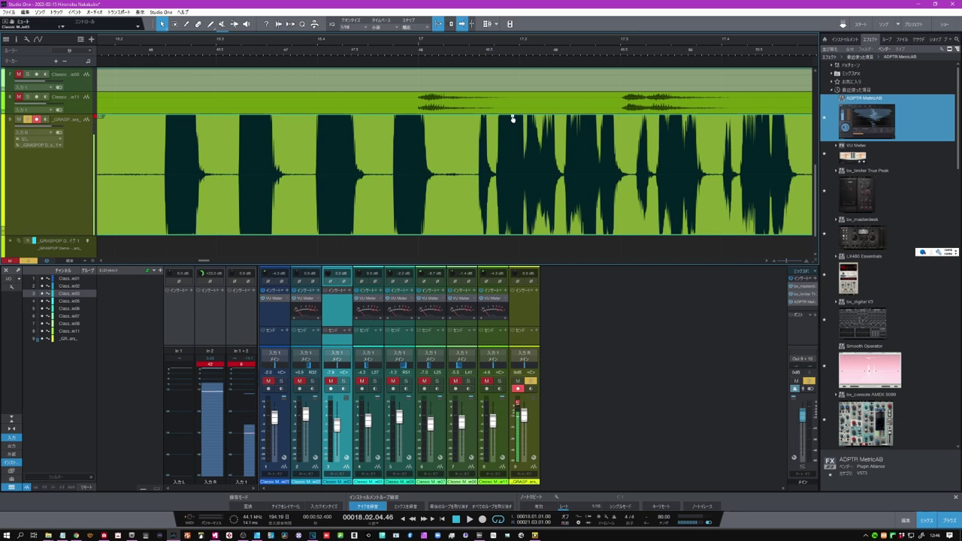
Step: Lower the gain of the overdriven take on track 9, bounce it and inspect the waveform
{"action": "left_click_drag", "start_coordinate": [513, 118], "coordinate": [511, 150]}
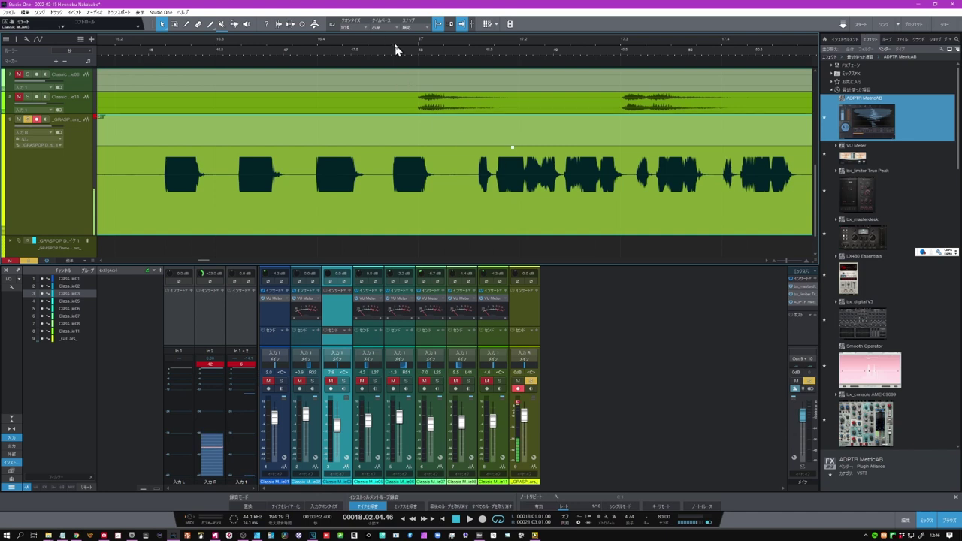
{"action": "right_click", "coordinate": [384, 178]}
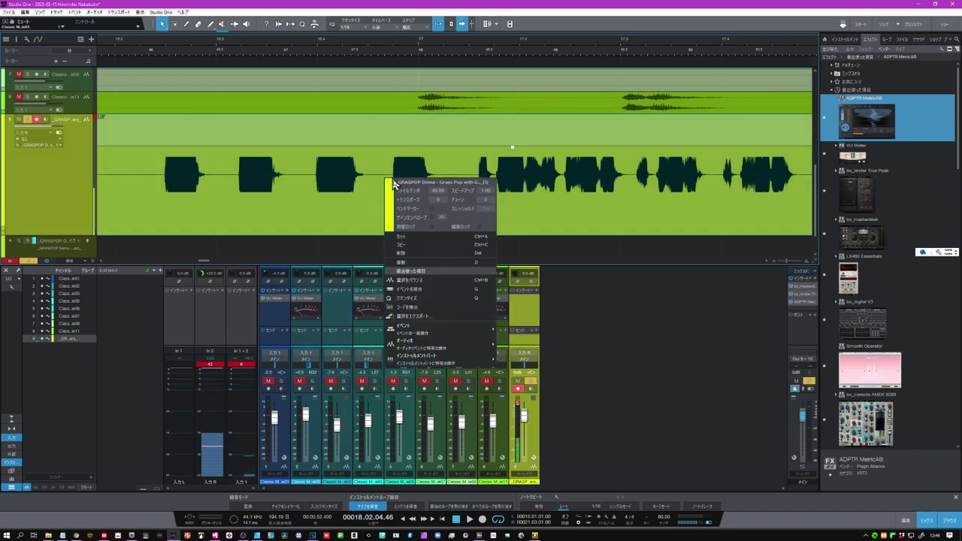
{"action": "left_click", "coordinate": [419, 280]}
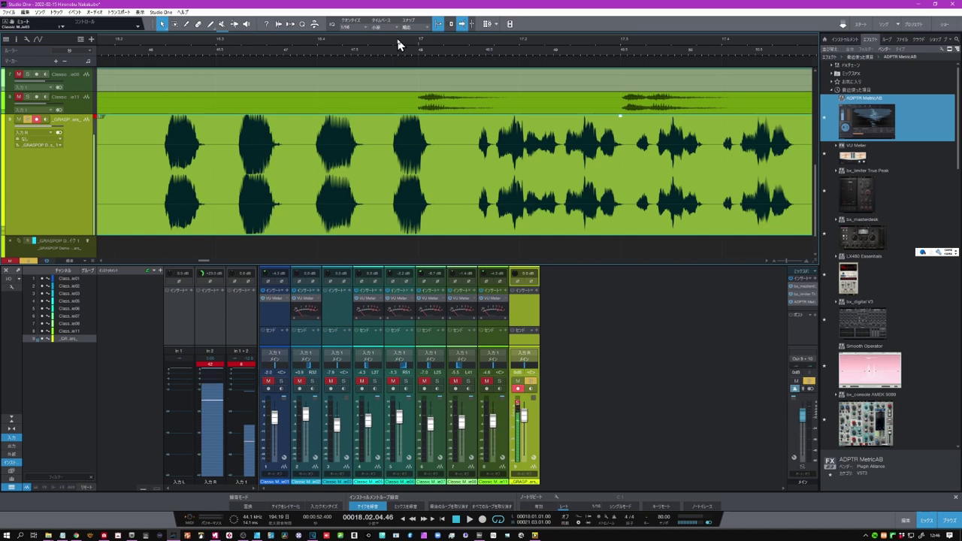
{"action": "left_click_drag", "start_coordinate": [399, 45], "coordinate": [412, 82]}
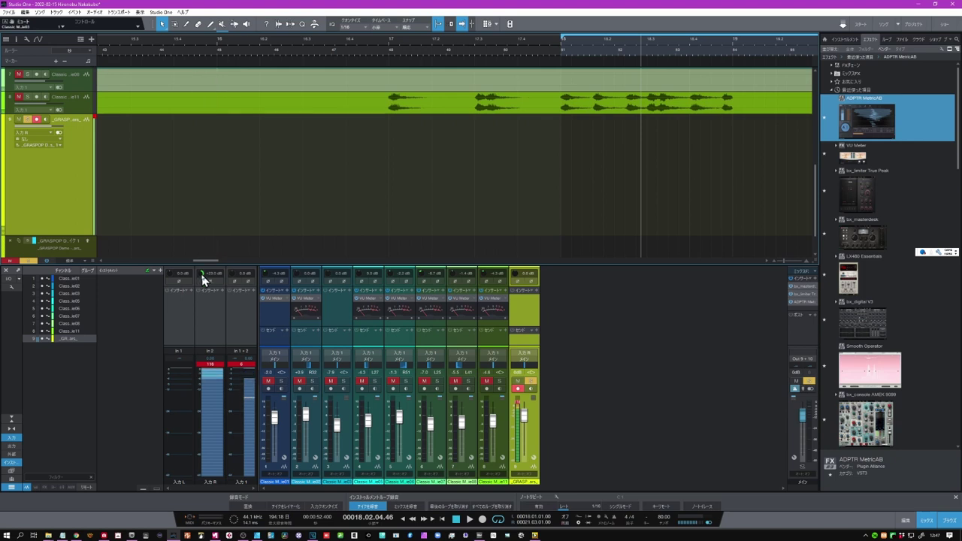
Step: Reduce the In 2 input gain to -6.1 dB and record a new take on track 9
{"action": "left_click_drag", "start_coordinate": [202, 275], "coordinate": [196, 315]}
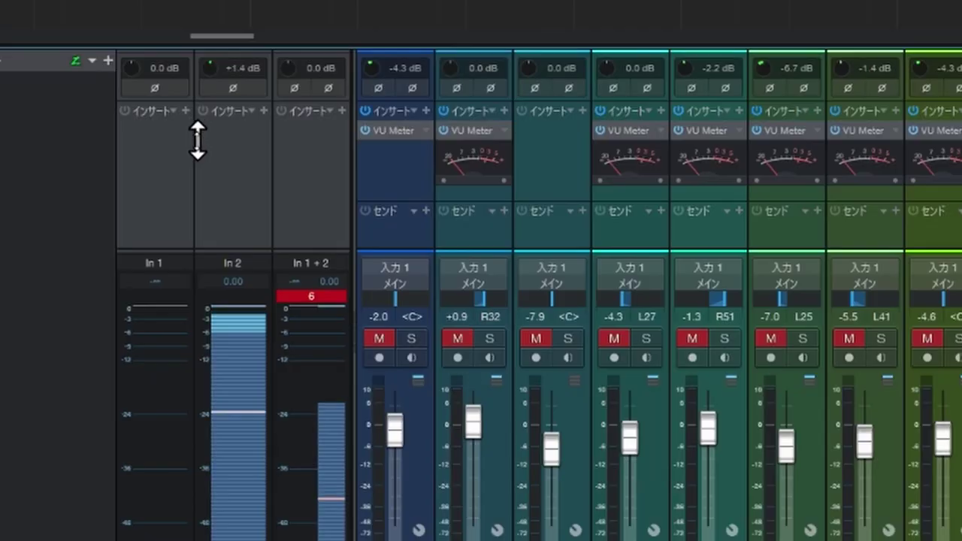
{"action": "left_click_drag", "start_coordinate": [197, 170], "coordinate": [195, 183]}
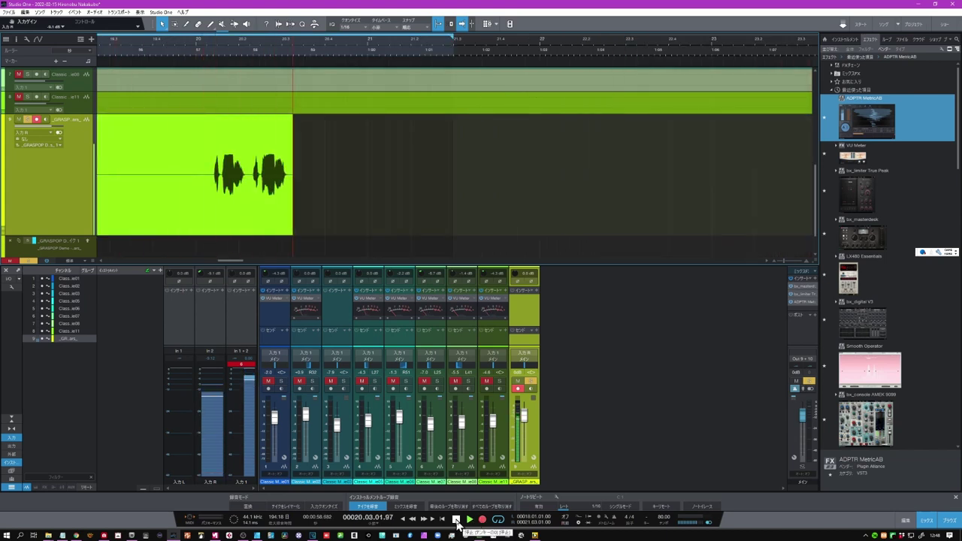
{"action": "left_click", "coordinate": [456, 522]}
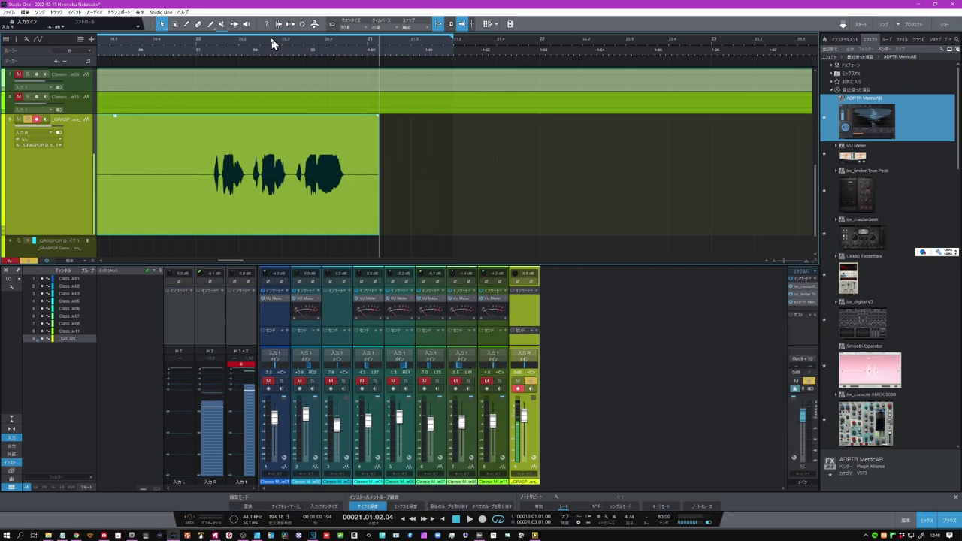
Step: Examine the waveform peaks of the new take on track 9 up close
{"action": "left_click_drag", "start_coordinate": [271, 41], "coordinate": [274, 69]}
{"action": "left_click_drag", "start_coordinate": [66, 2], "coordinate": [96, 102]}
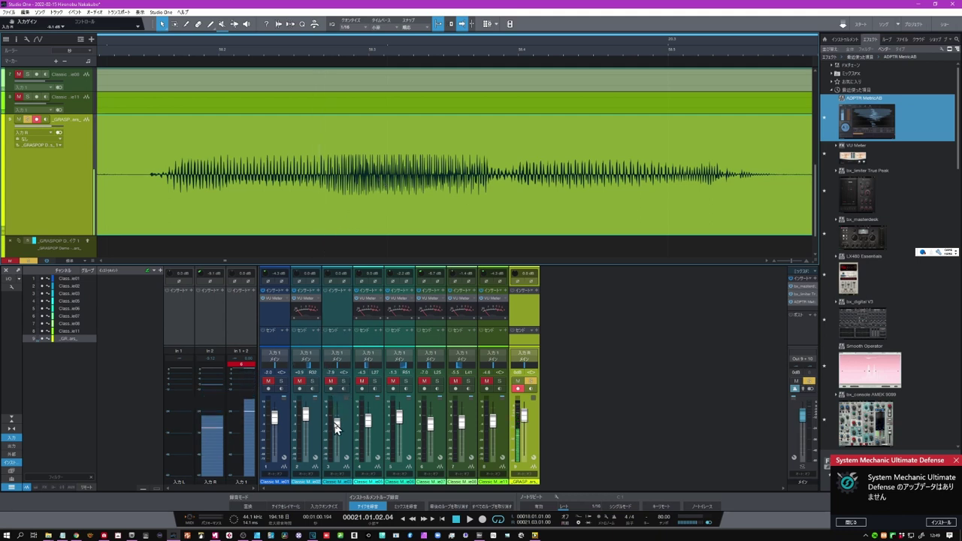
{"action": "left_click_drag", "start_coordinate": [340, 430], "coordinate": [372, 412]}
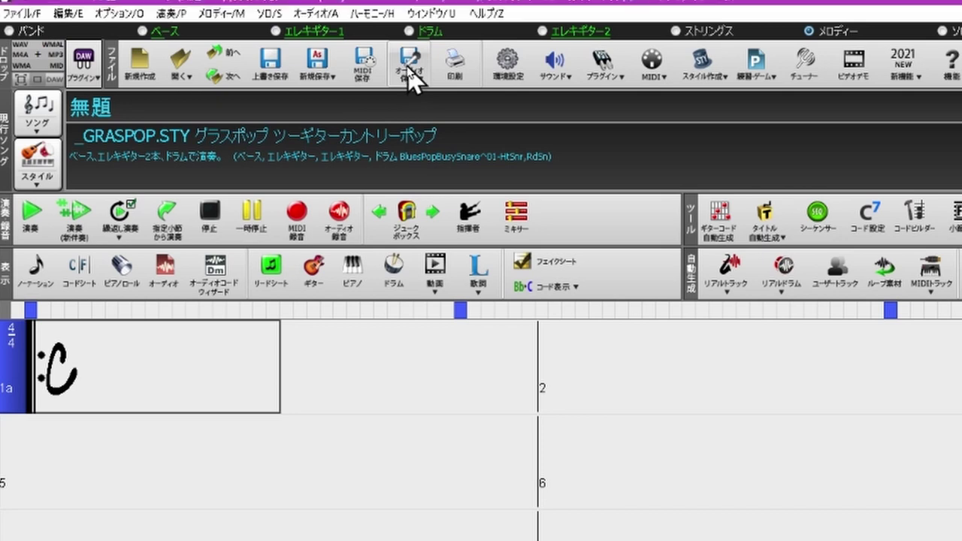
Step: Switch to Band-in-a-Box, open the audio file export for the song and set its bit depth to 32 bit IEEE
{"action": "left_click", "coordinate": [410, 75]}
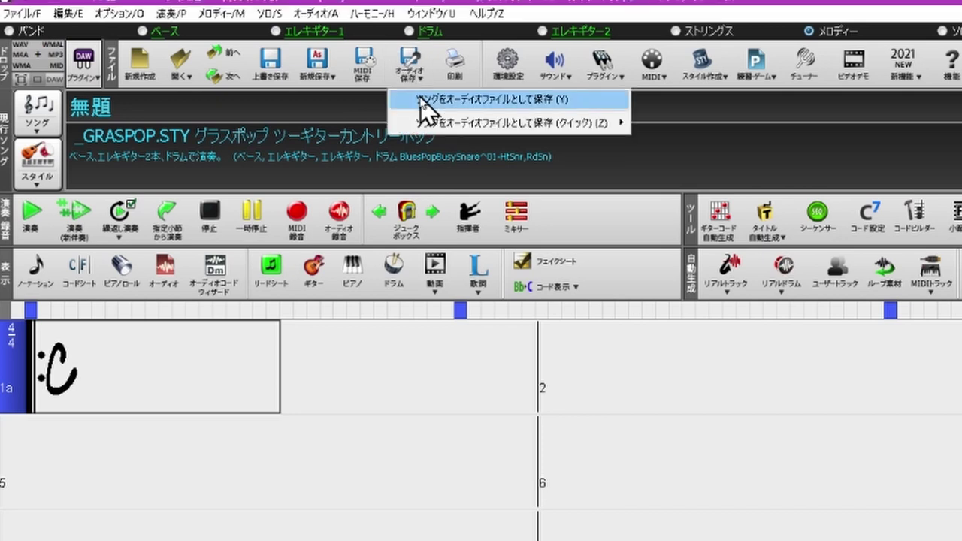
{"action": "left_click", "coordinate": [425, 113]}
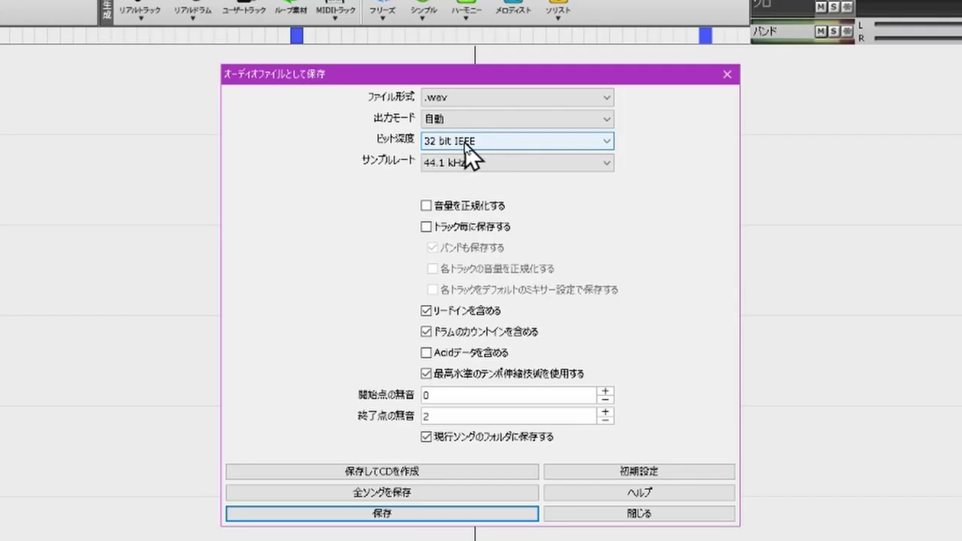
{"action": "left_click", "coordinate": [552, 149]}
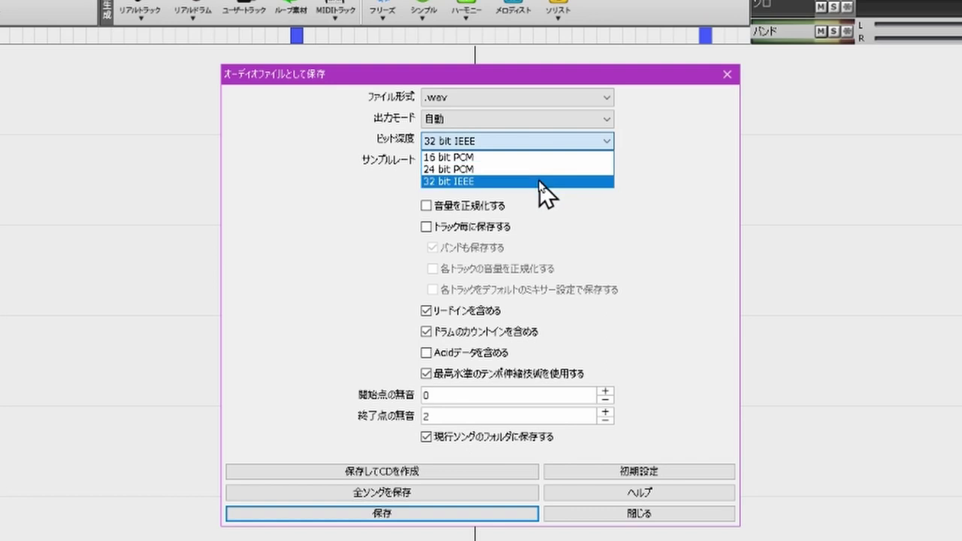
{"action": "left_click", "coordinate": [540, 181]}
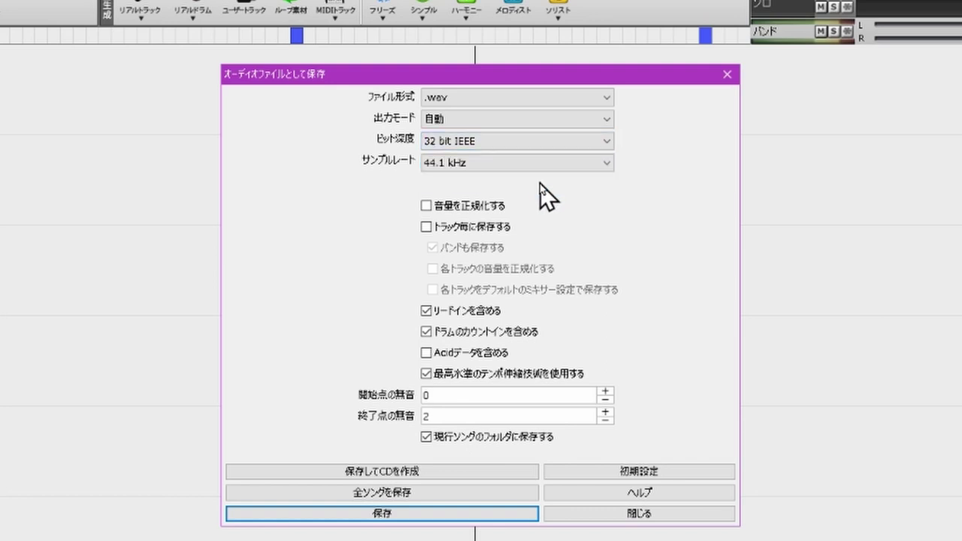